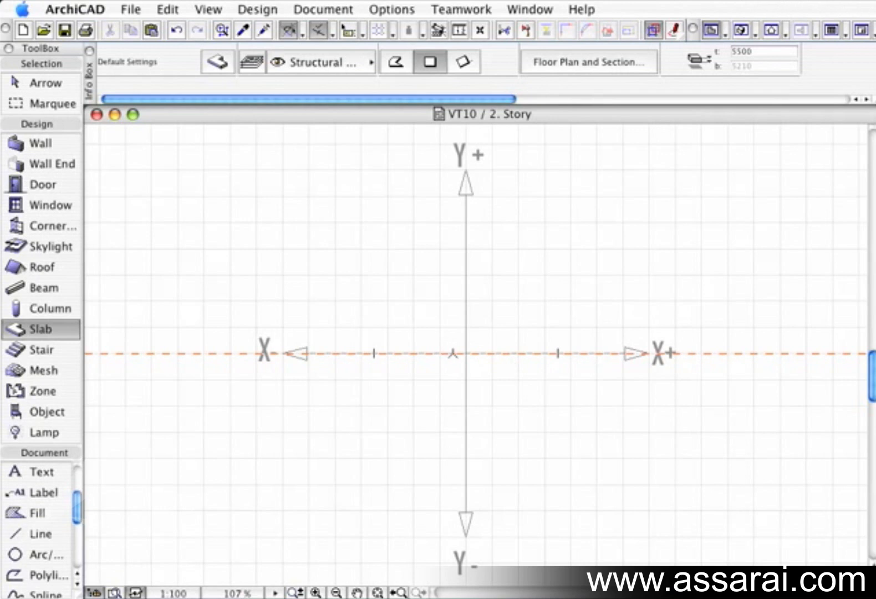
Step: Turn on the Tracker and try to draw a rectangular slab from the origin with a horizontal length of 5000
left_click(357, 402)
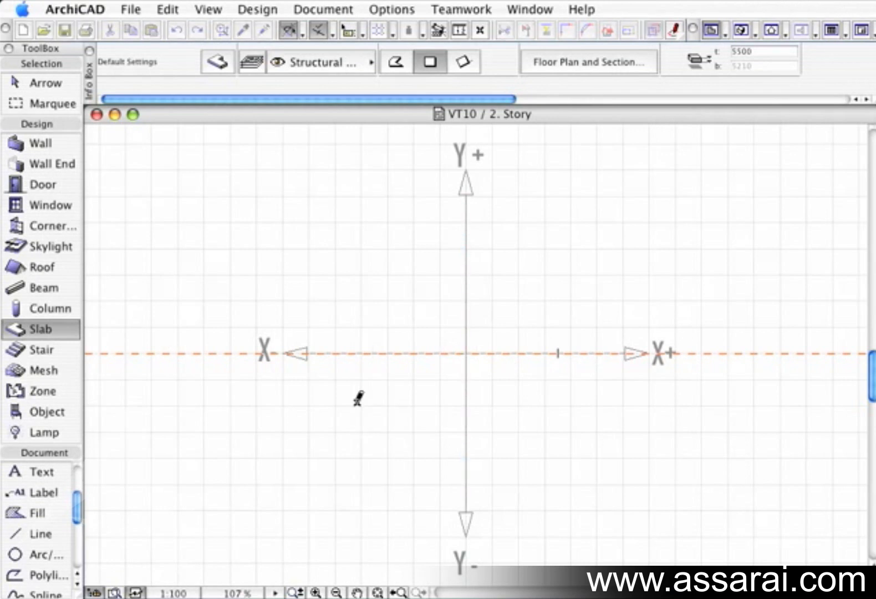
key("Escape")
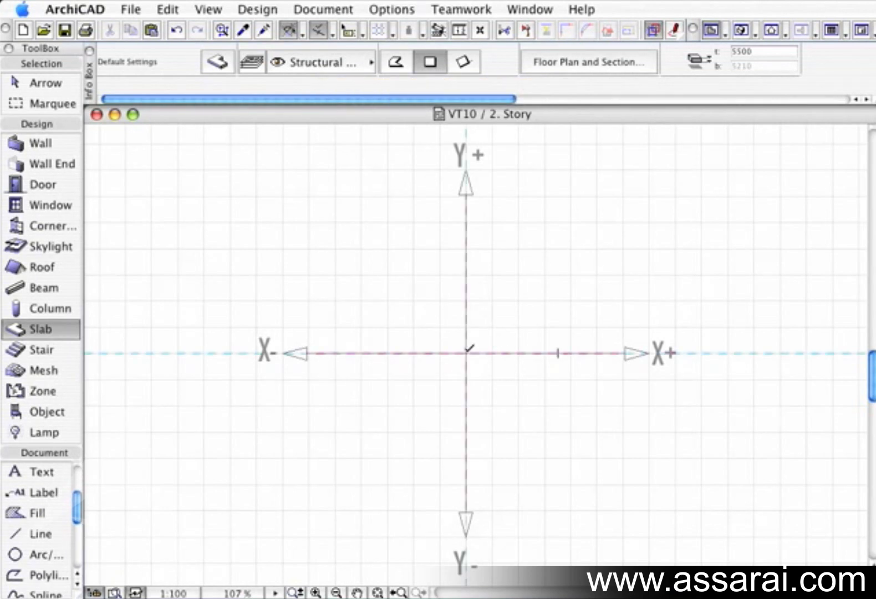
left_click(467, 350)
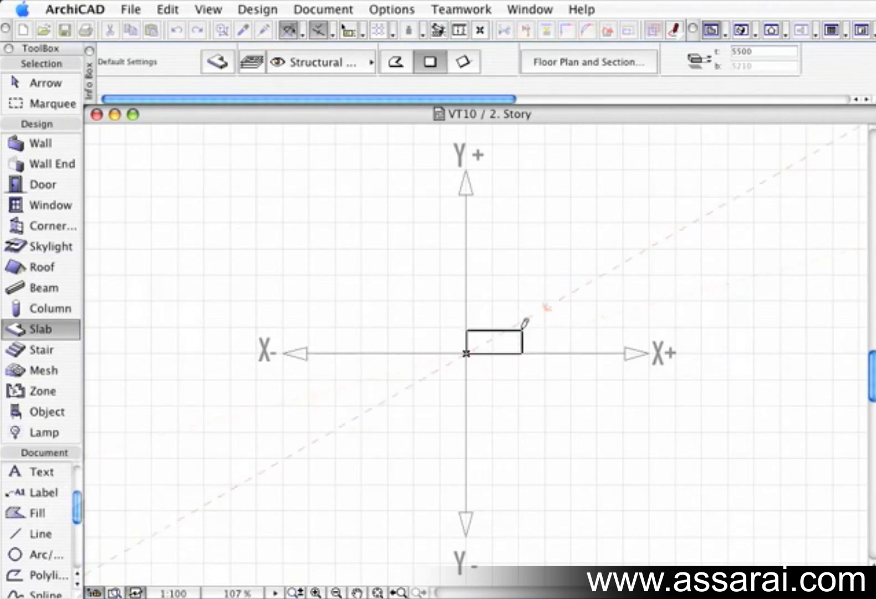
left_click(348, 32)
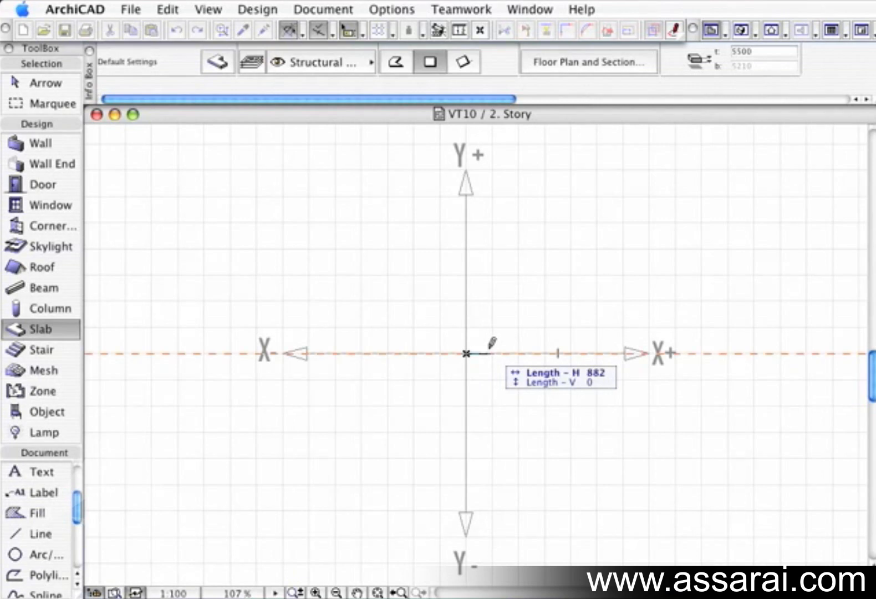
type("5000")
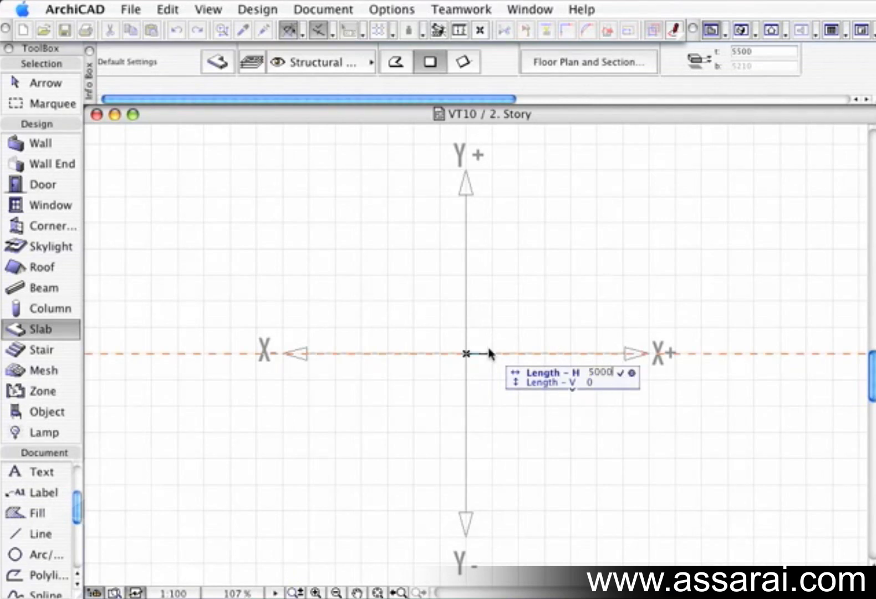
key("Return")
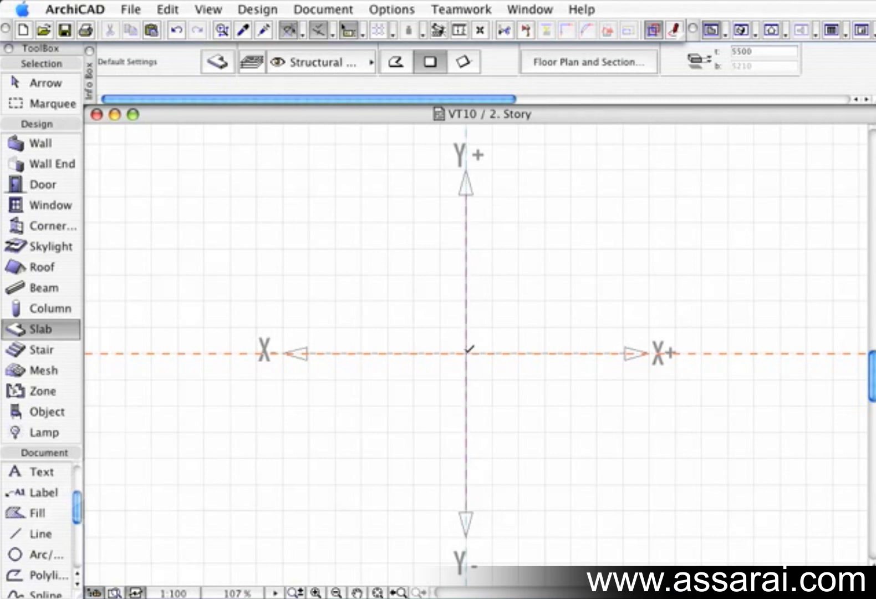
Step: Draw a rectangular slab from the origin with a horizontal length of 5000 and a Y coordinate of 5000
left_click(465, 352)
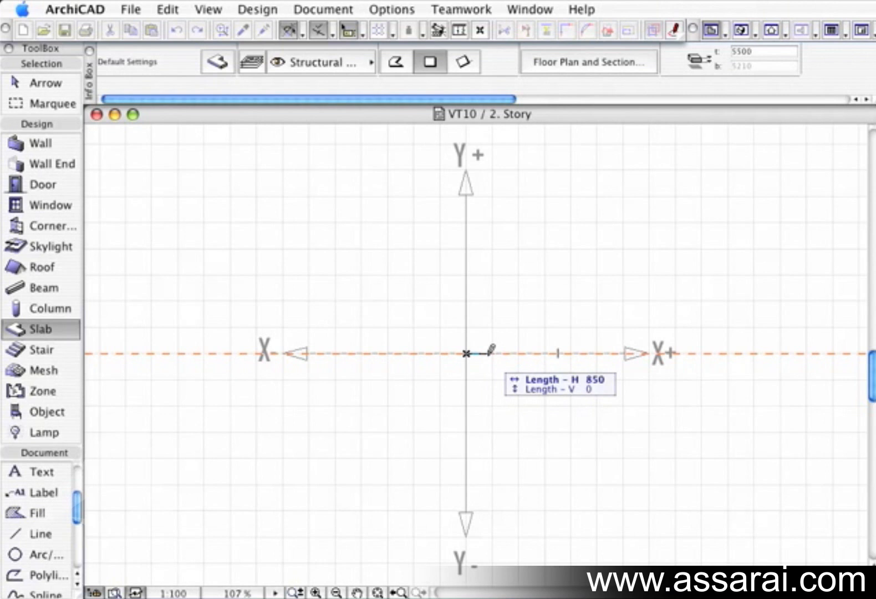
type("5000")
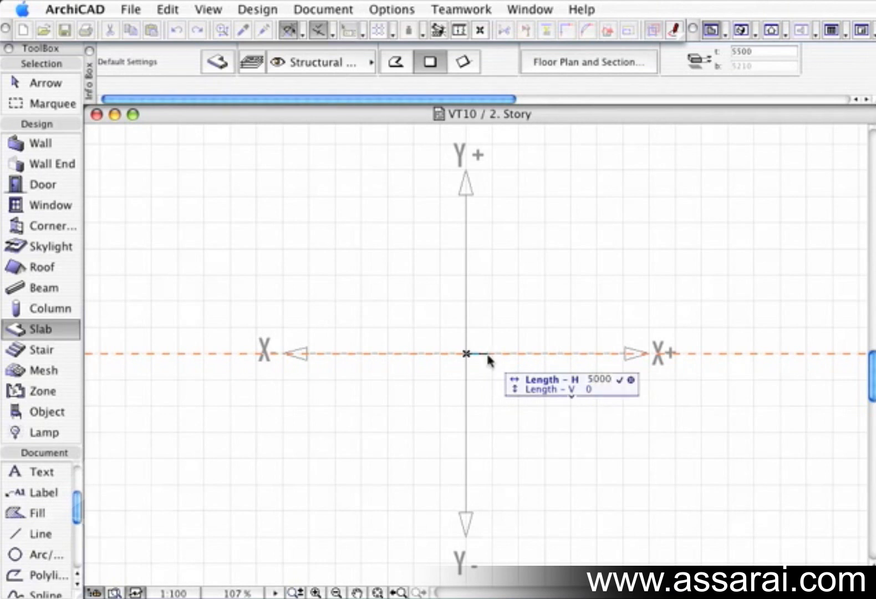
key("Return")
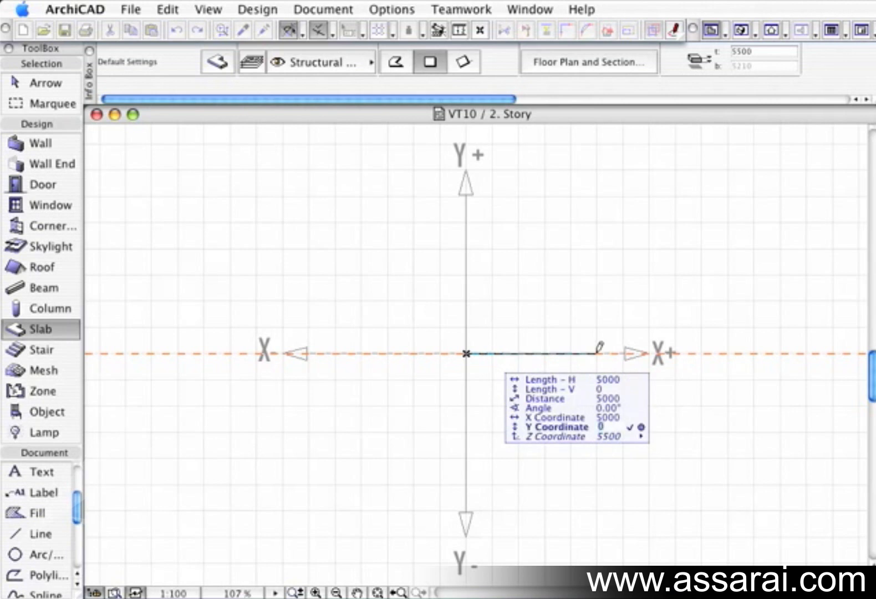
type("5000")
key("Return")
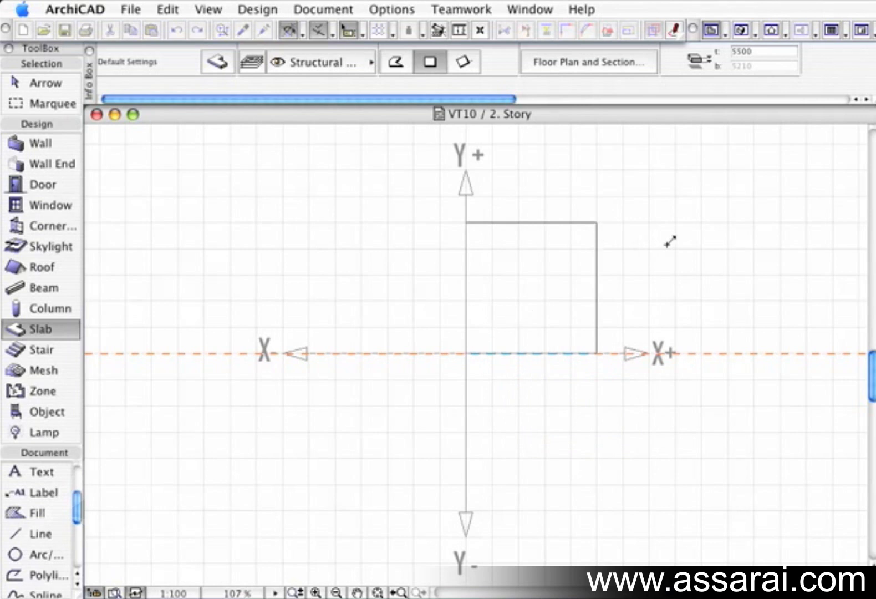
key("Escape")
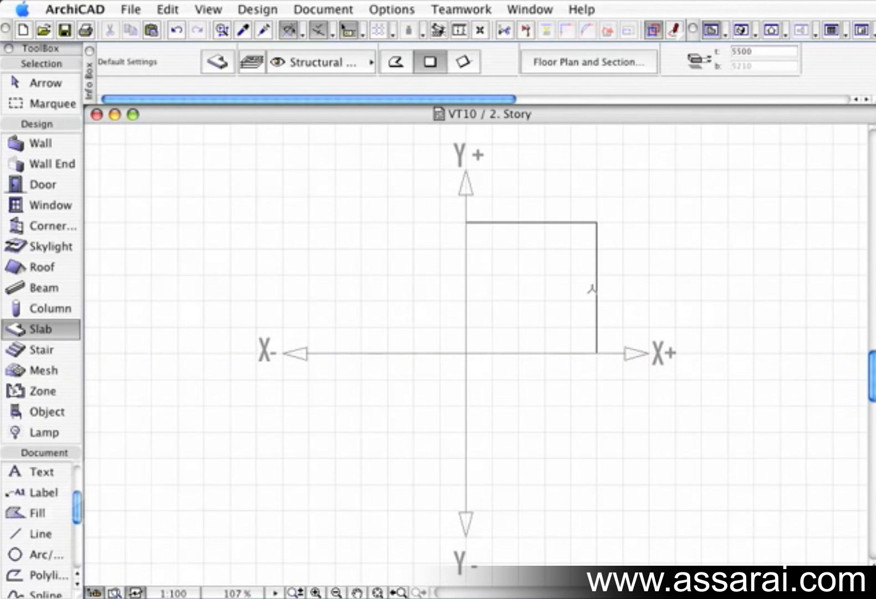
Step: Draw a rectangular slab from the origin towards X-, with a horizontal length of 5000 and a Y coordinate of -5000
left_click(596, 287)
mouse_move(468, 348)
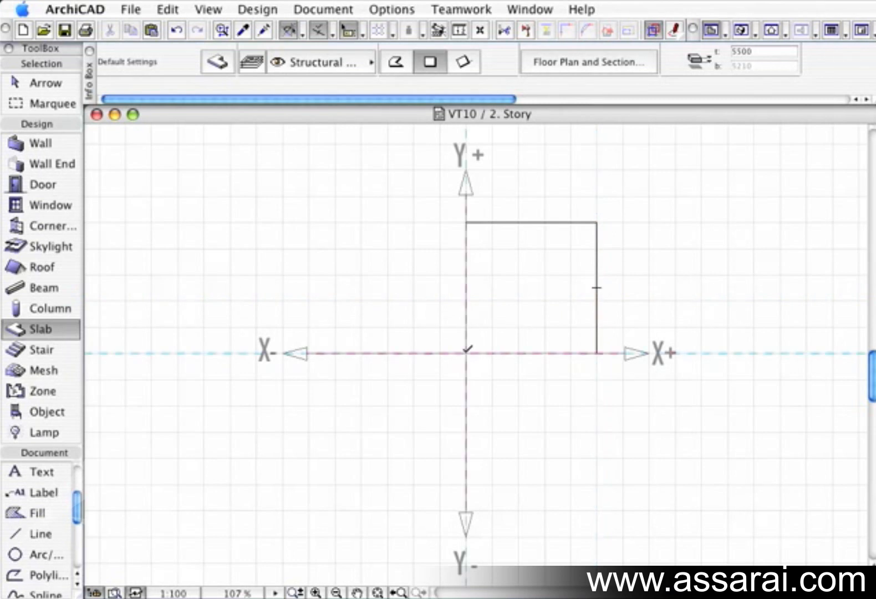
left_click(467, 349)
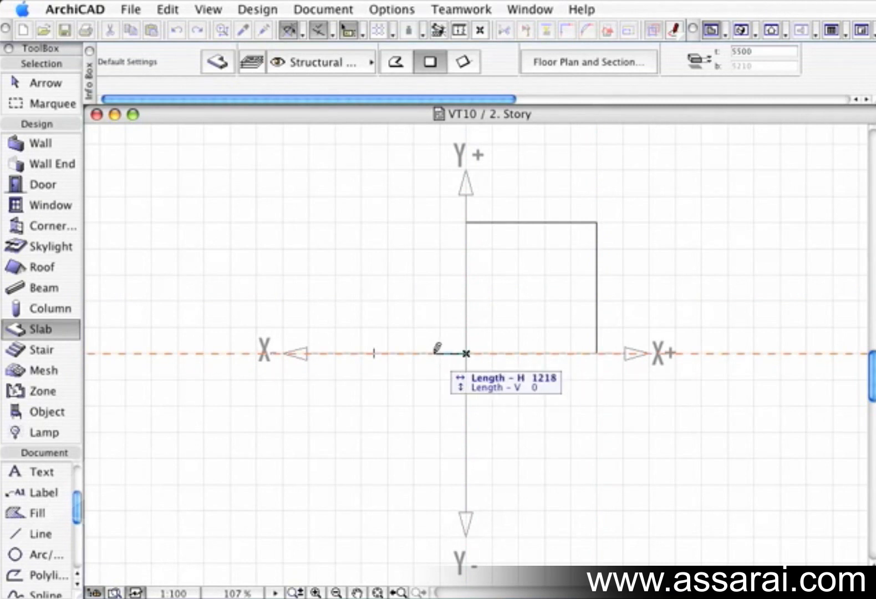
type("5000")
key("Return")
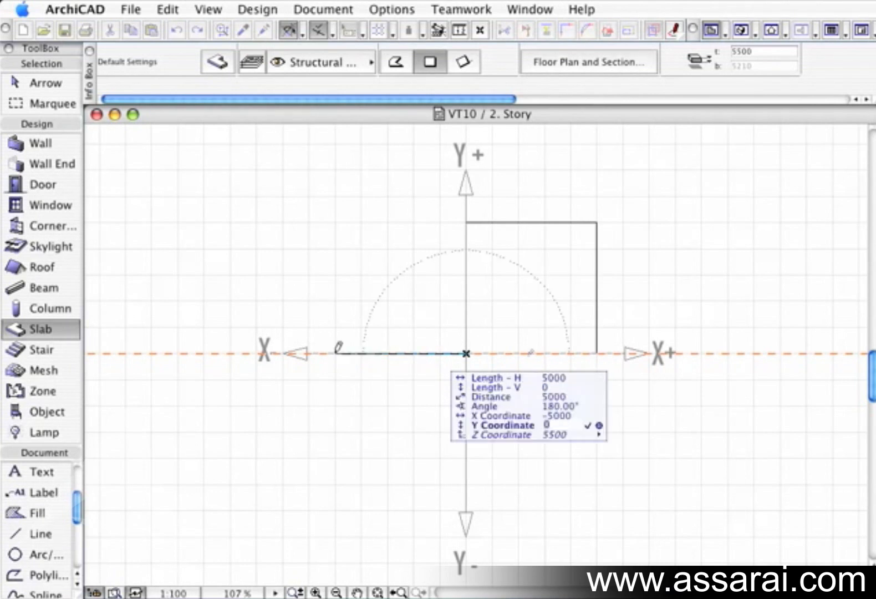
type("5000")
type("-")
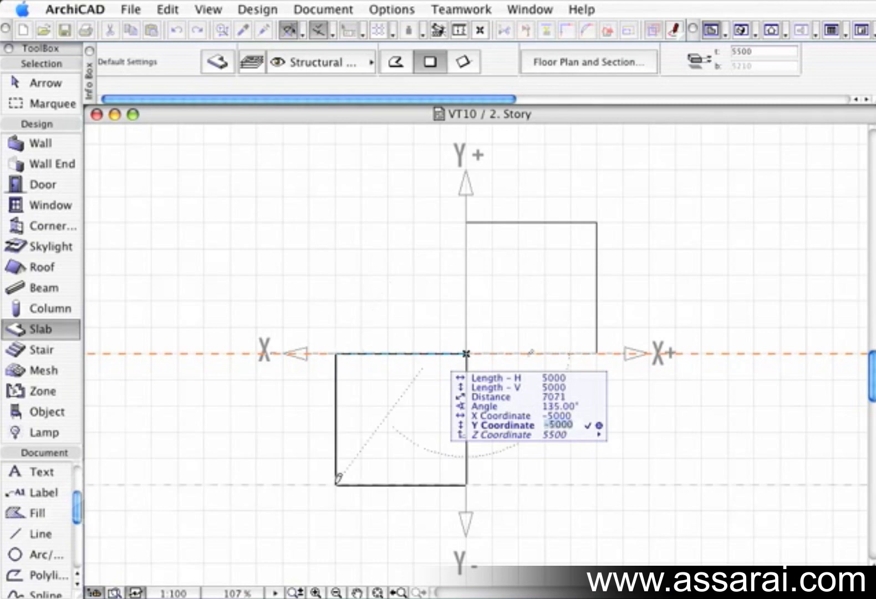
key("Return")
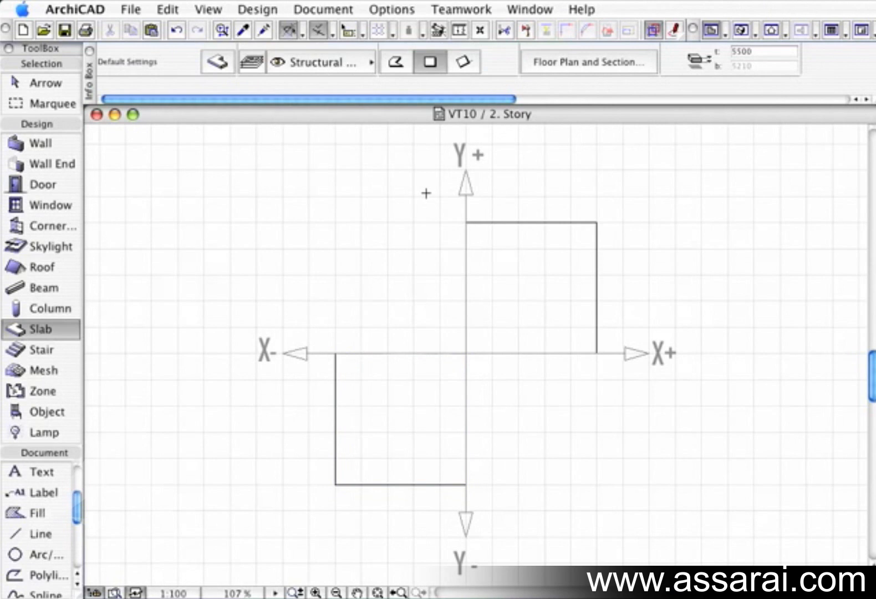
Step: Draw a polygonal slab in the X-/Y+ quadrant with 5000-long sides, starting upward from the origin and closing there
left_click(398, 65)
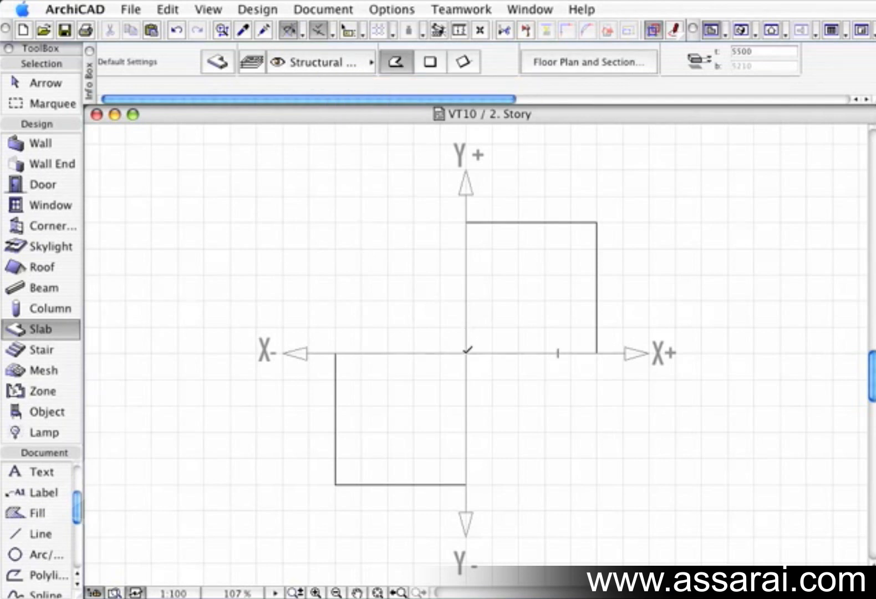
left_click(465, 353)
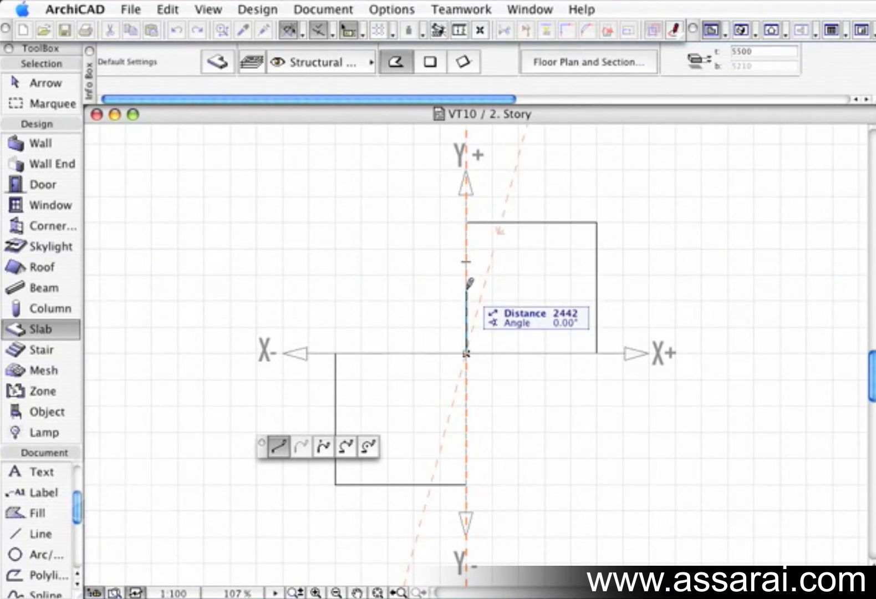
type("5000")
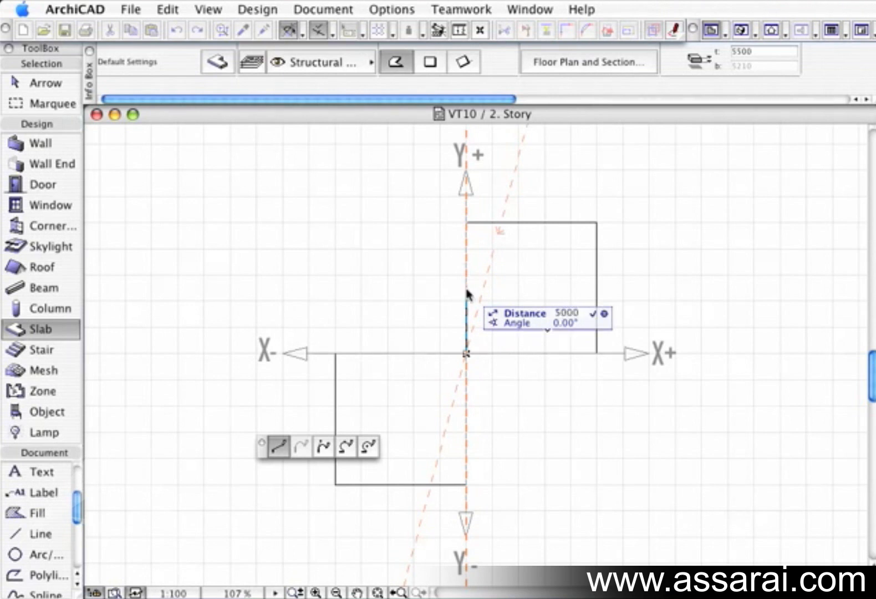
key("Return")
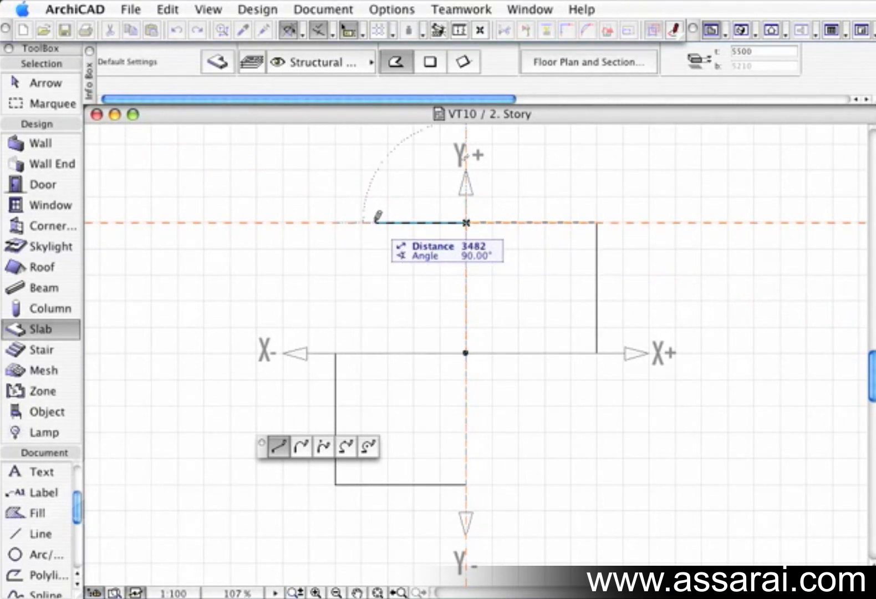
type("5000")
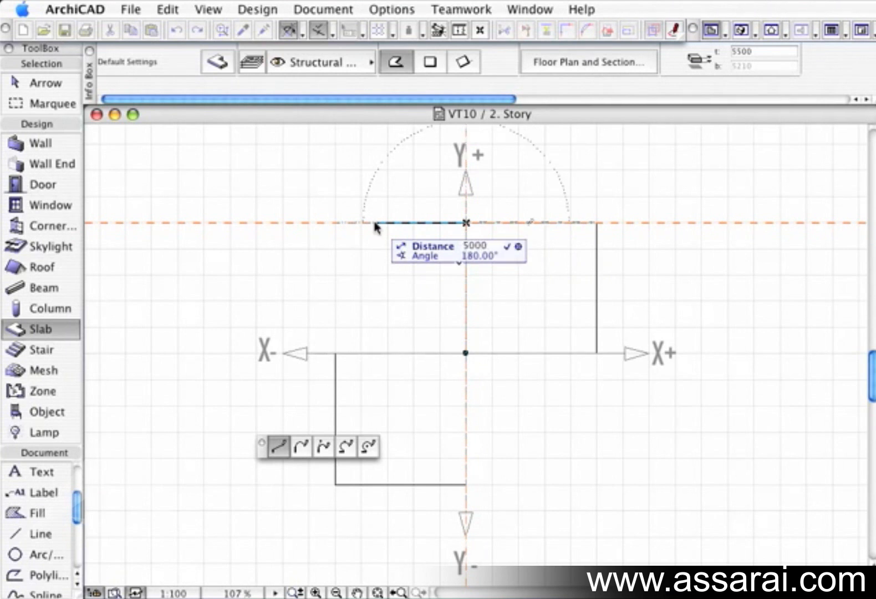
key("Return")
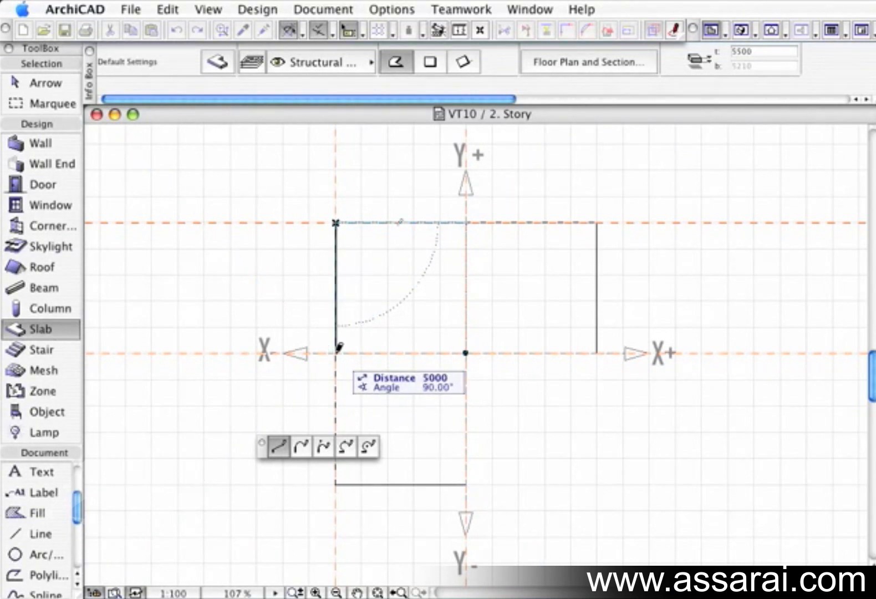
left_click(336, 351)
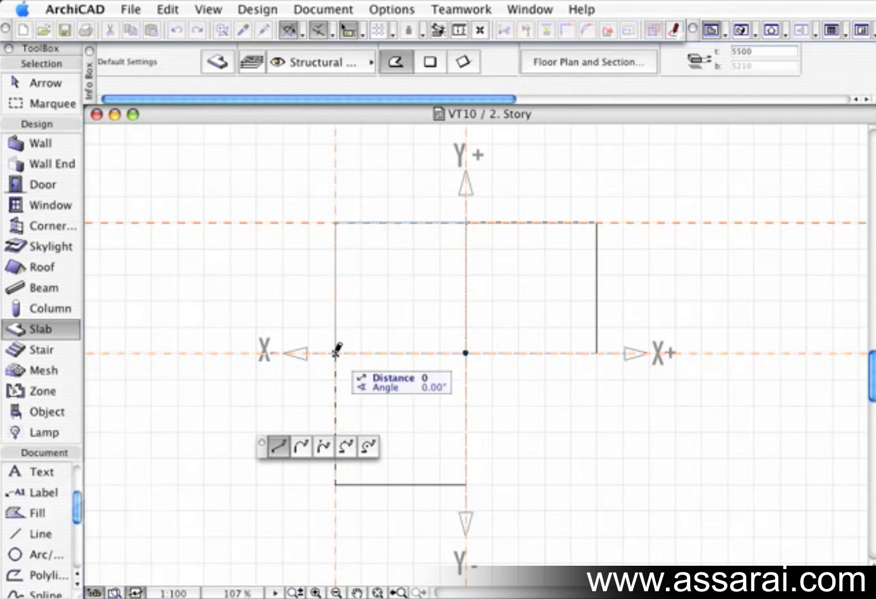
left_click(466, 353)
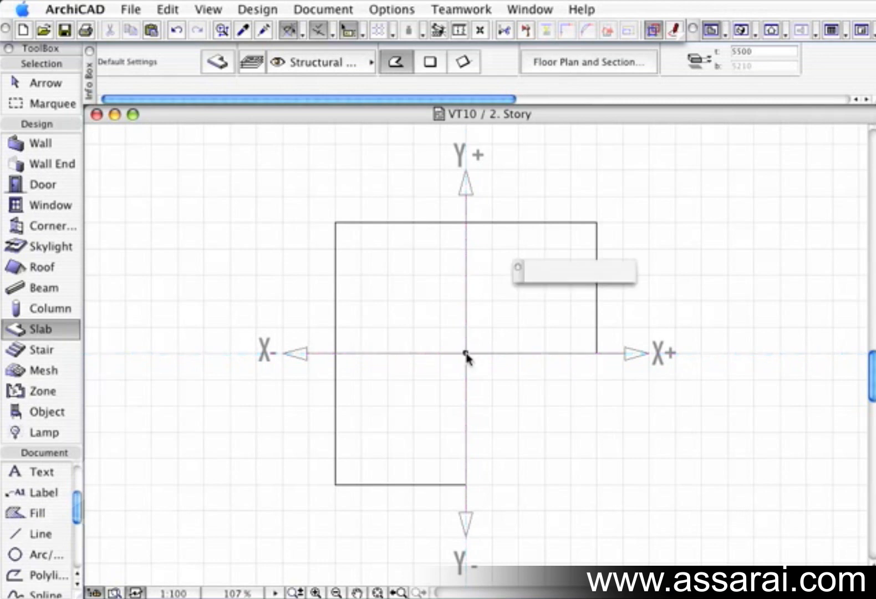
Step: Draw a polygonal slab from the origin using successive relative coordinates X 5000, Y -5000, X -5000 and Y 5000
left_click(467, 350)
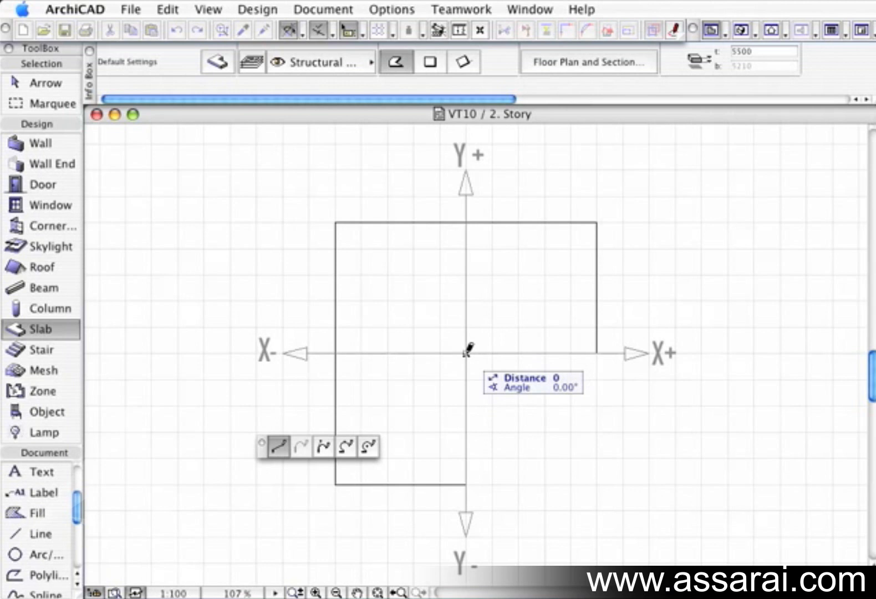
type("x5000")
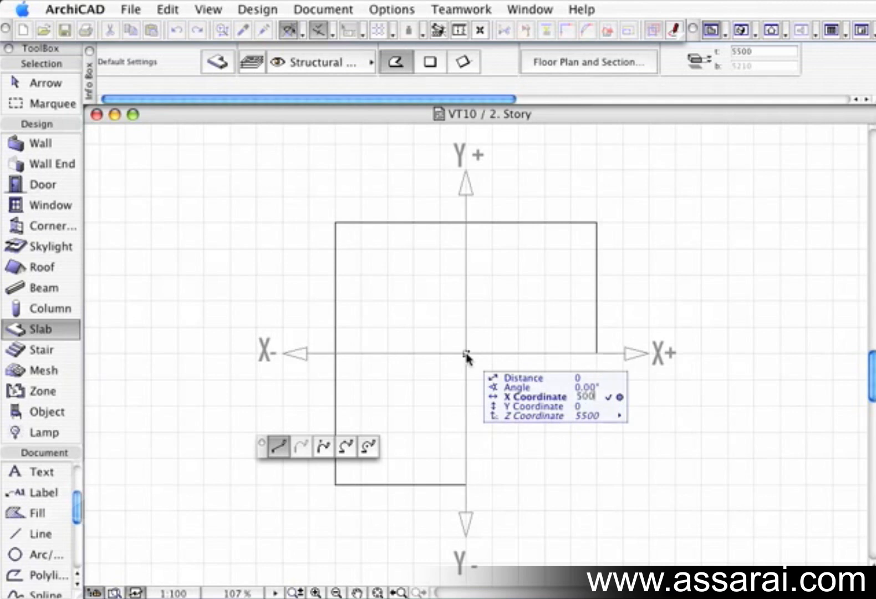
key("Return")
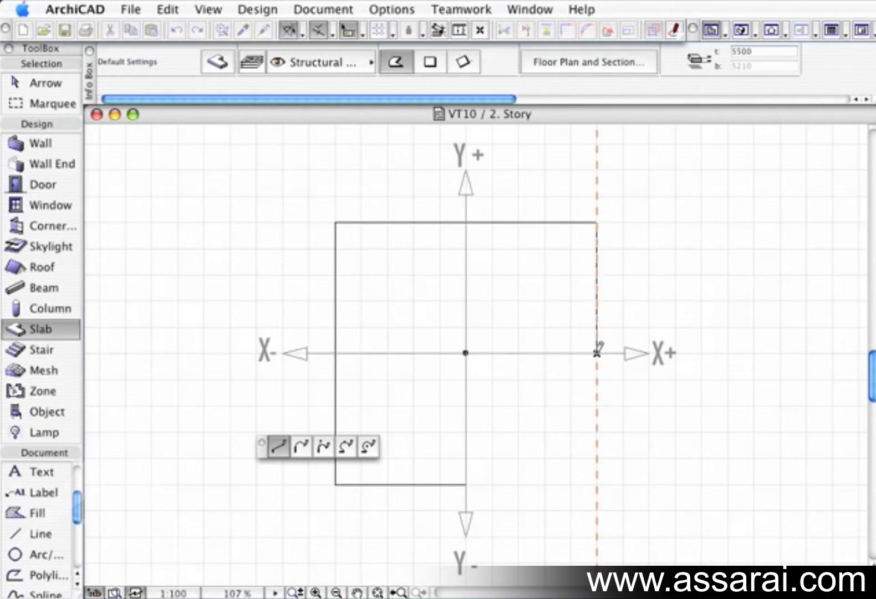
type("y5000")
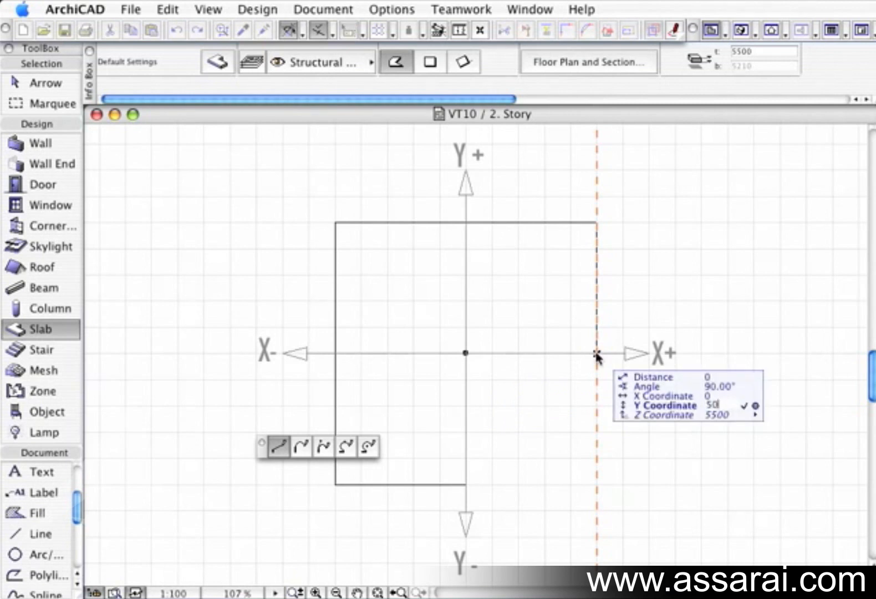
type("-5000")
key("Return")
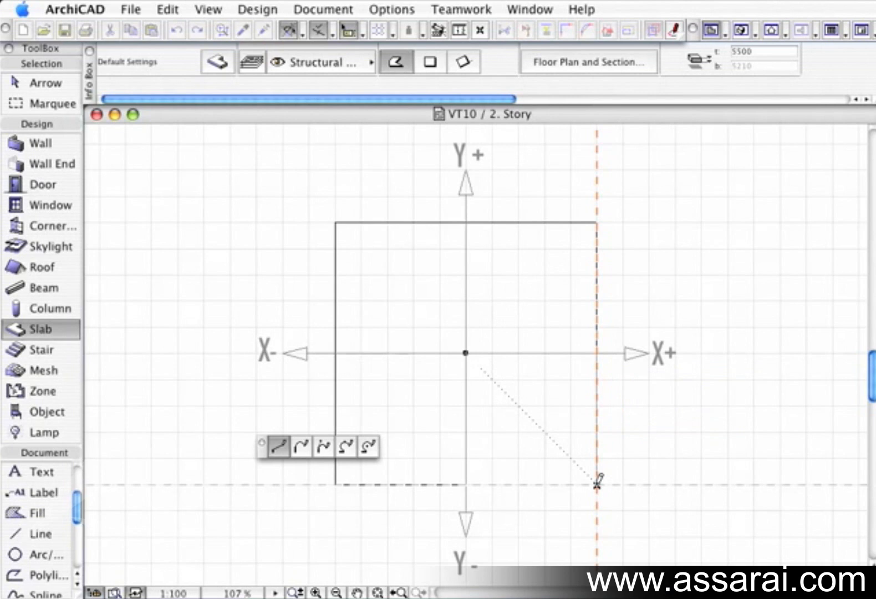
type("x5000")
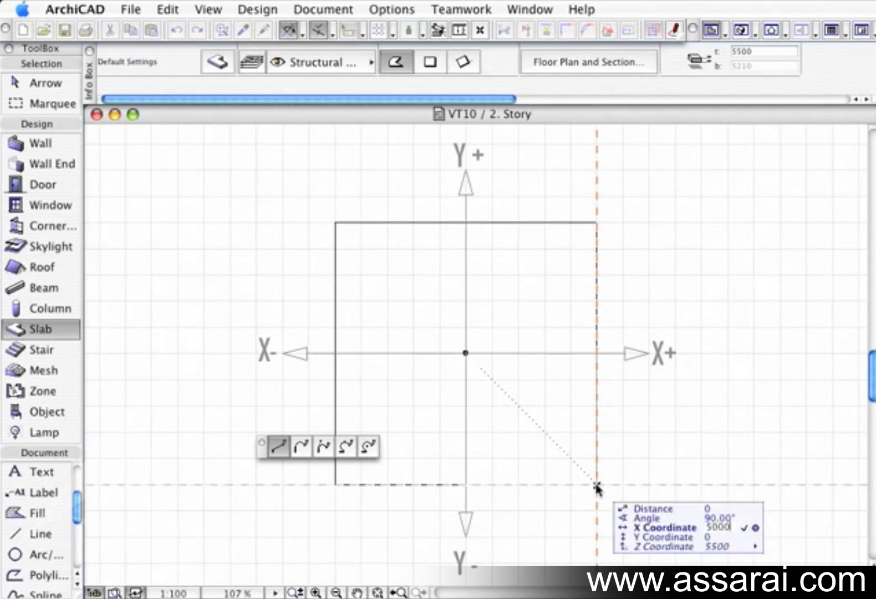
type("-")
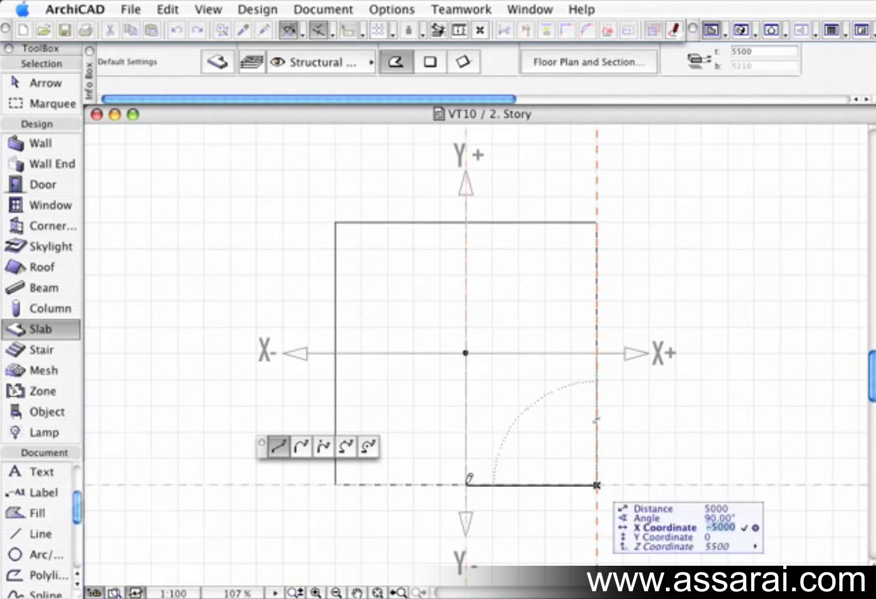
key("Return")
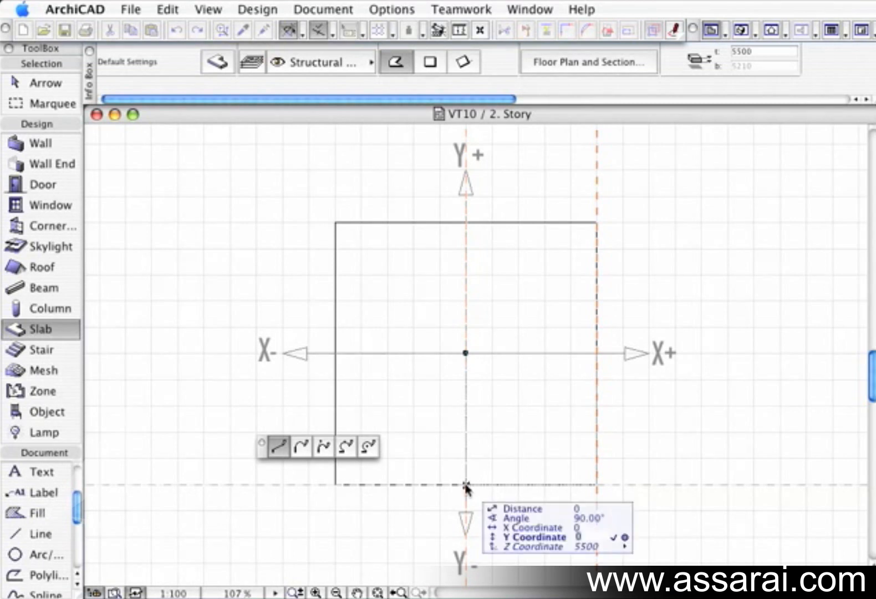
type("5000")
key("Return")
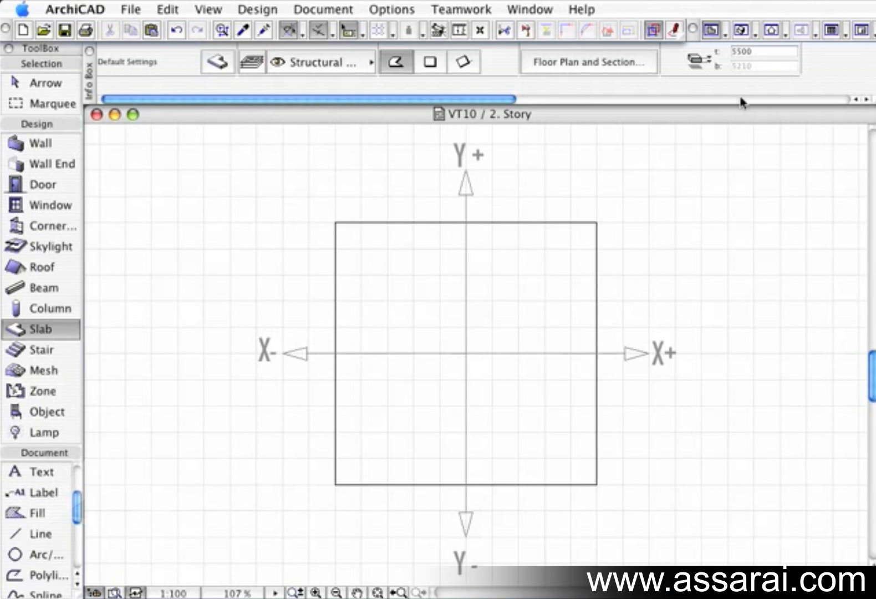
Step: Show the four slabs in the 3D window and orbit to see them from a higher angle
left_click(741, 30)
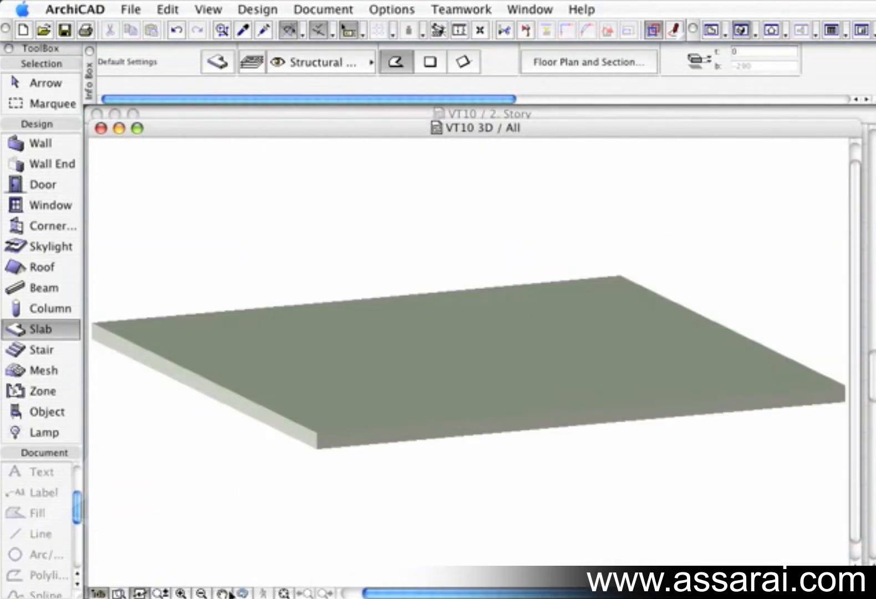
left_click(272, 594)
left_click_drag(385, 396, 411, 404)
key("Escape")
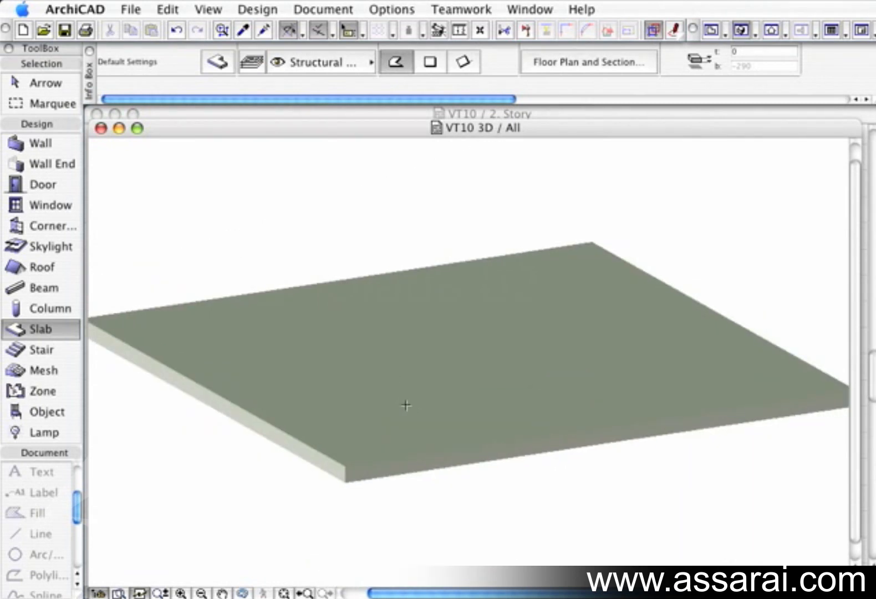
Step: Select the slab in the X-/Y+ quadrant in the 3D view to inspect it as a separate element
left_click(16, 84)
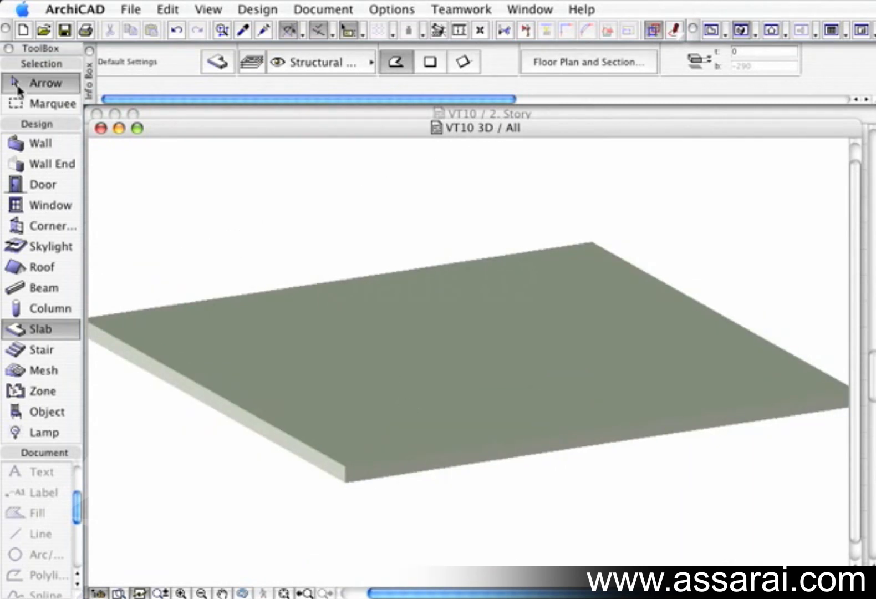
left_click(397, 420)
left_click_drag(397, 420, 327, 370)
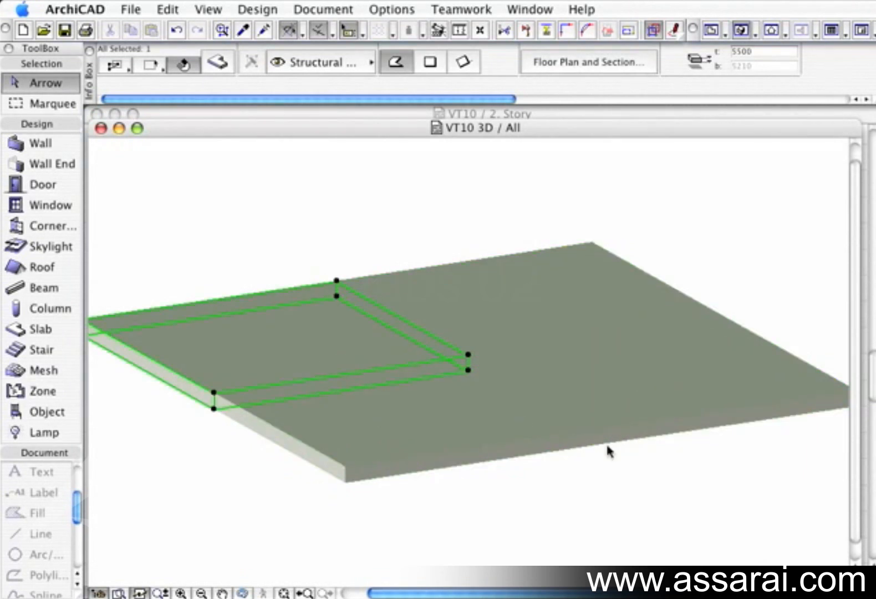